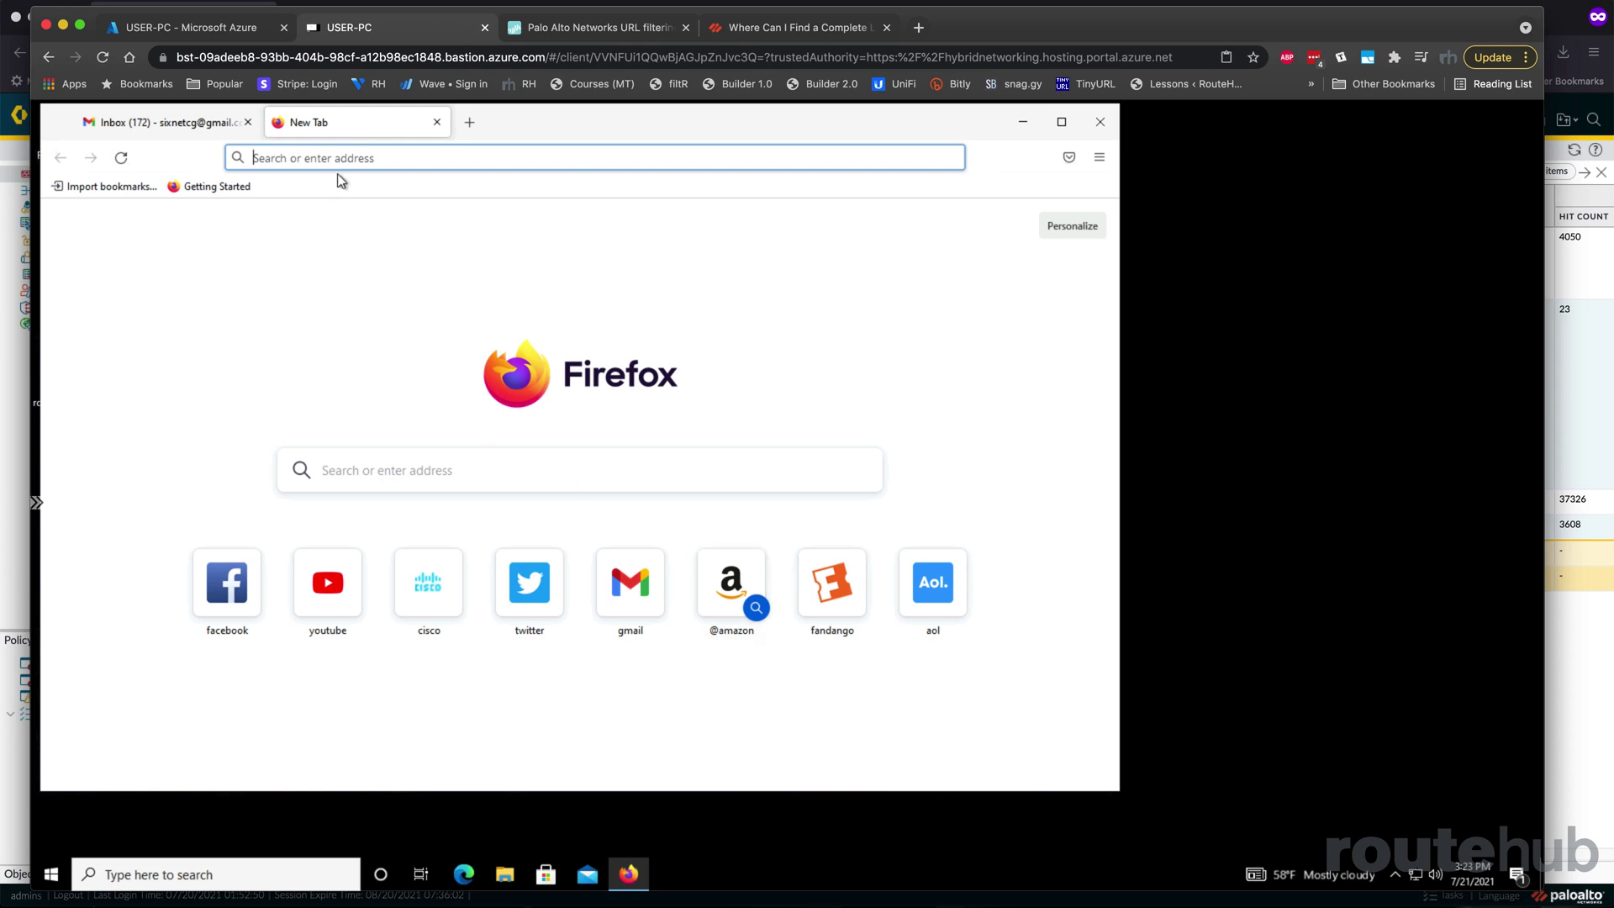
# - Load the eicar.org website from the Firefox address bar
pyautogui.click(341, 158)
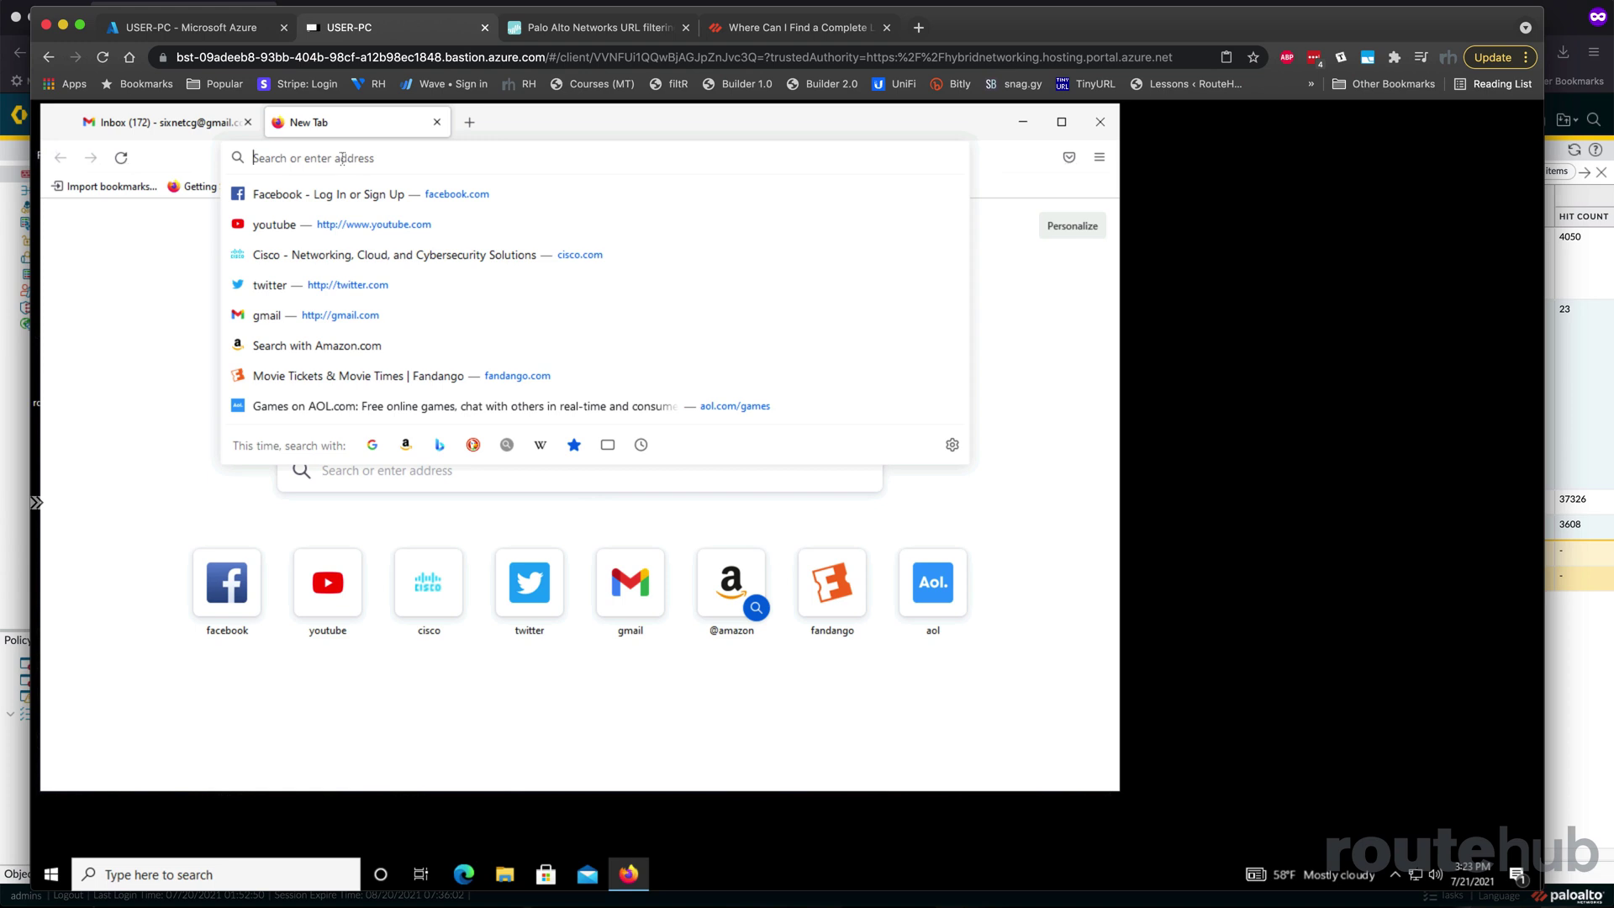
pyautogui.write('eic')
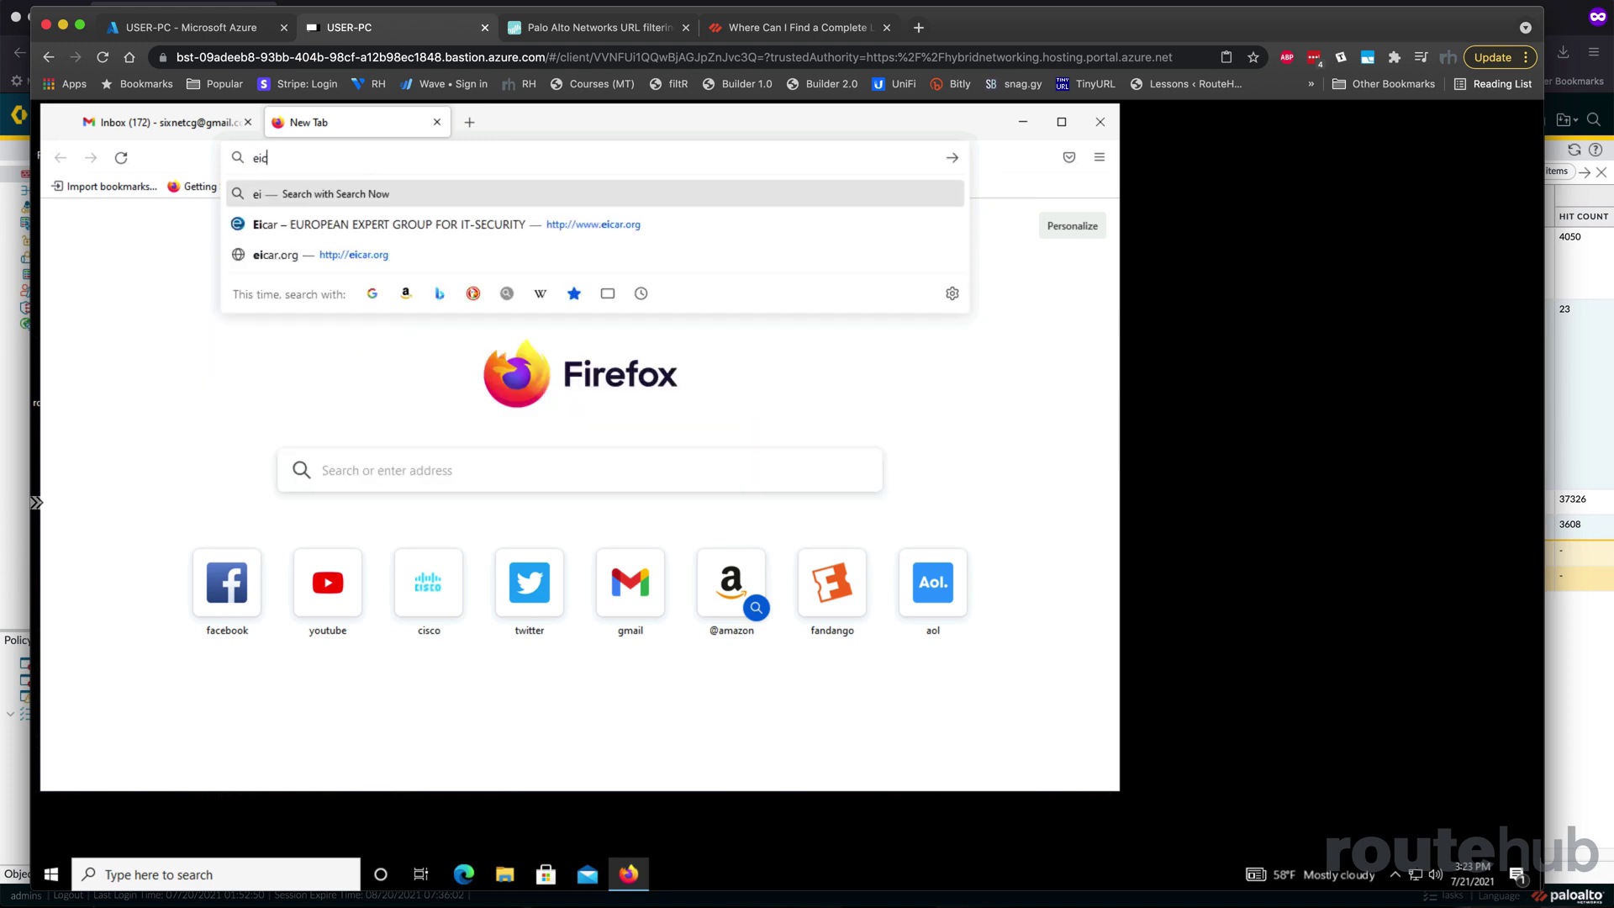
pyautogui.write('ar.org')
pyautogui.press('Return')
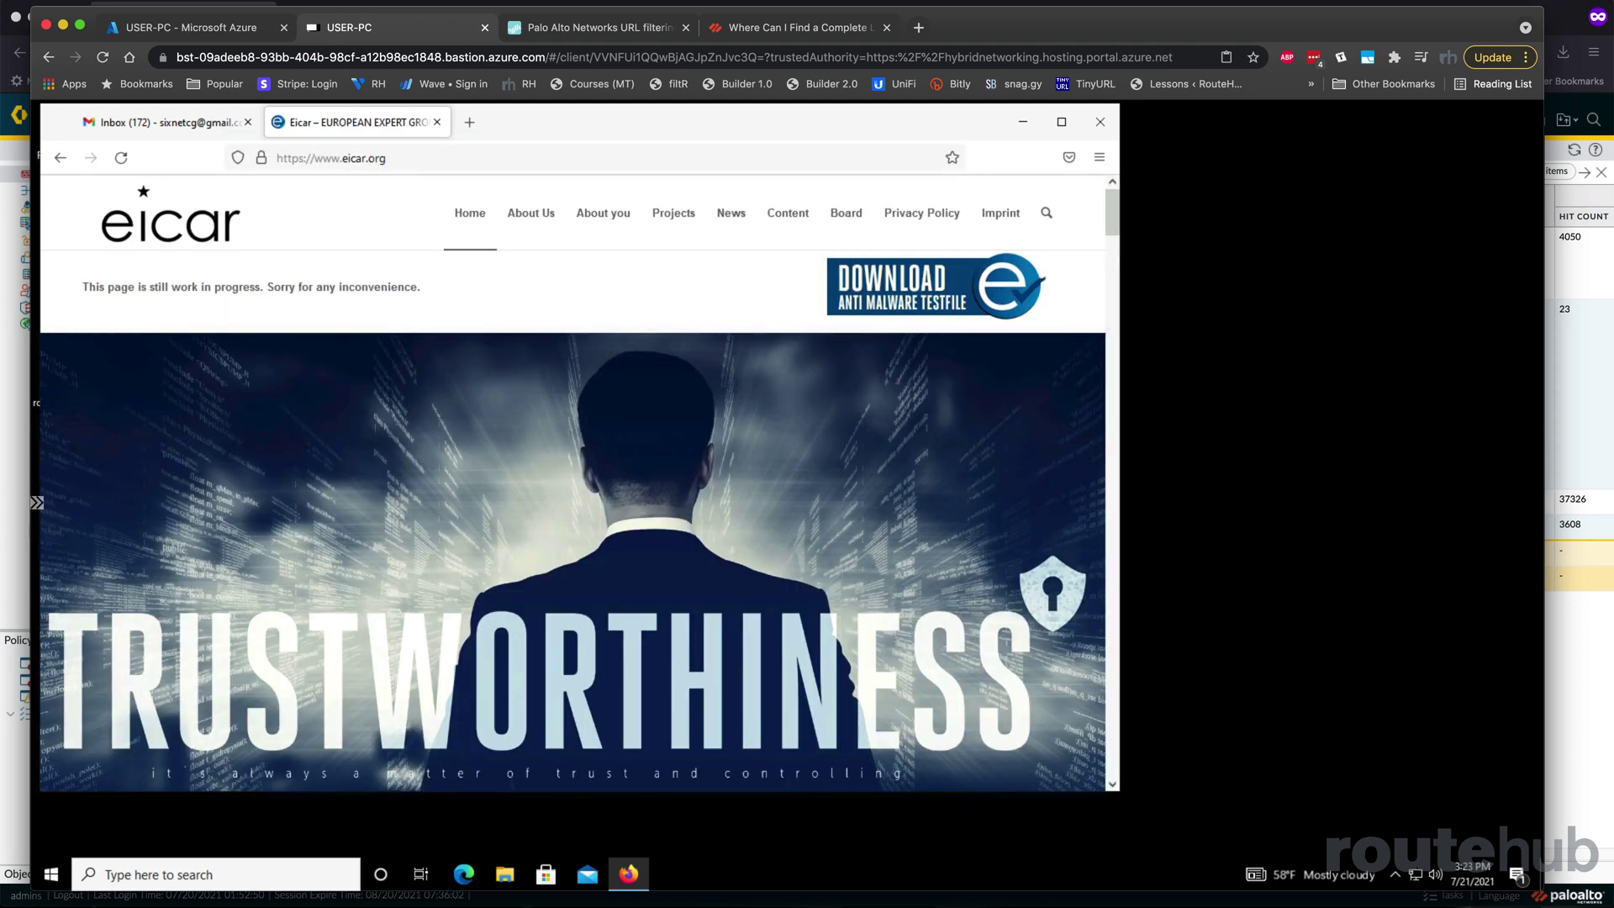
pyautogui.click(262, 161)
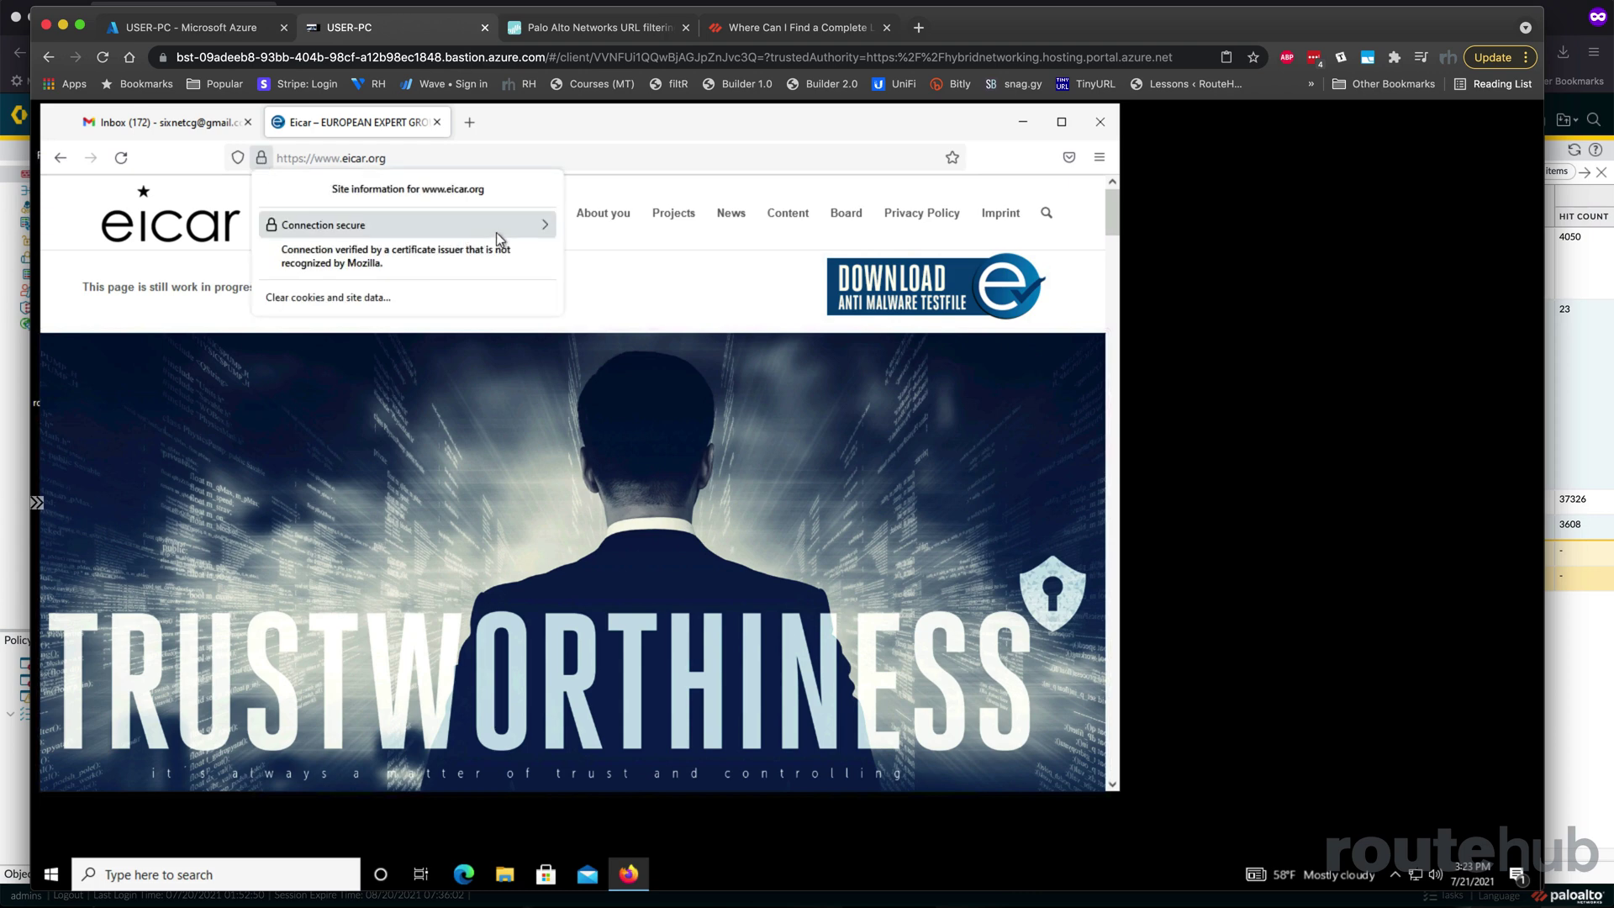
pyautogui.click(530, 232)
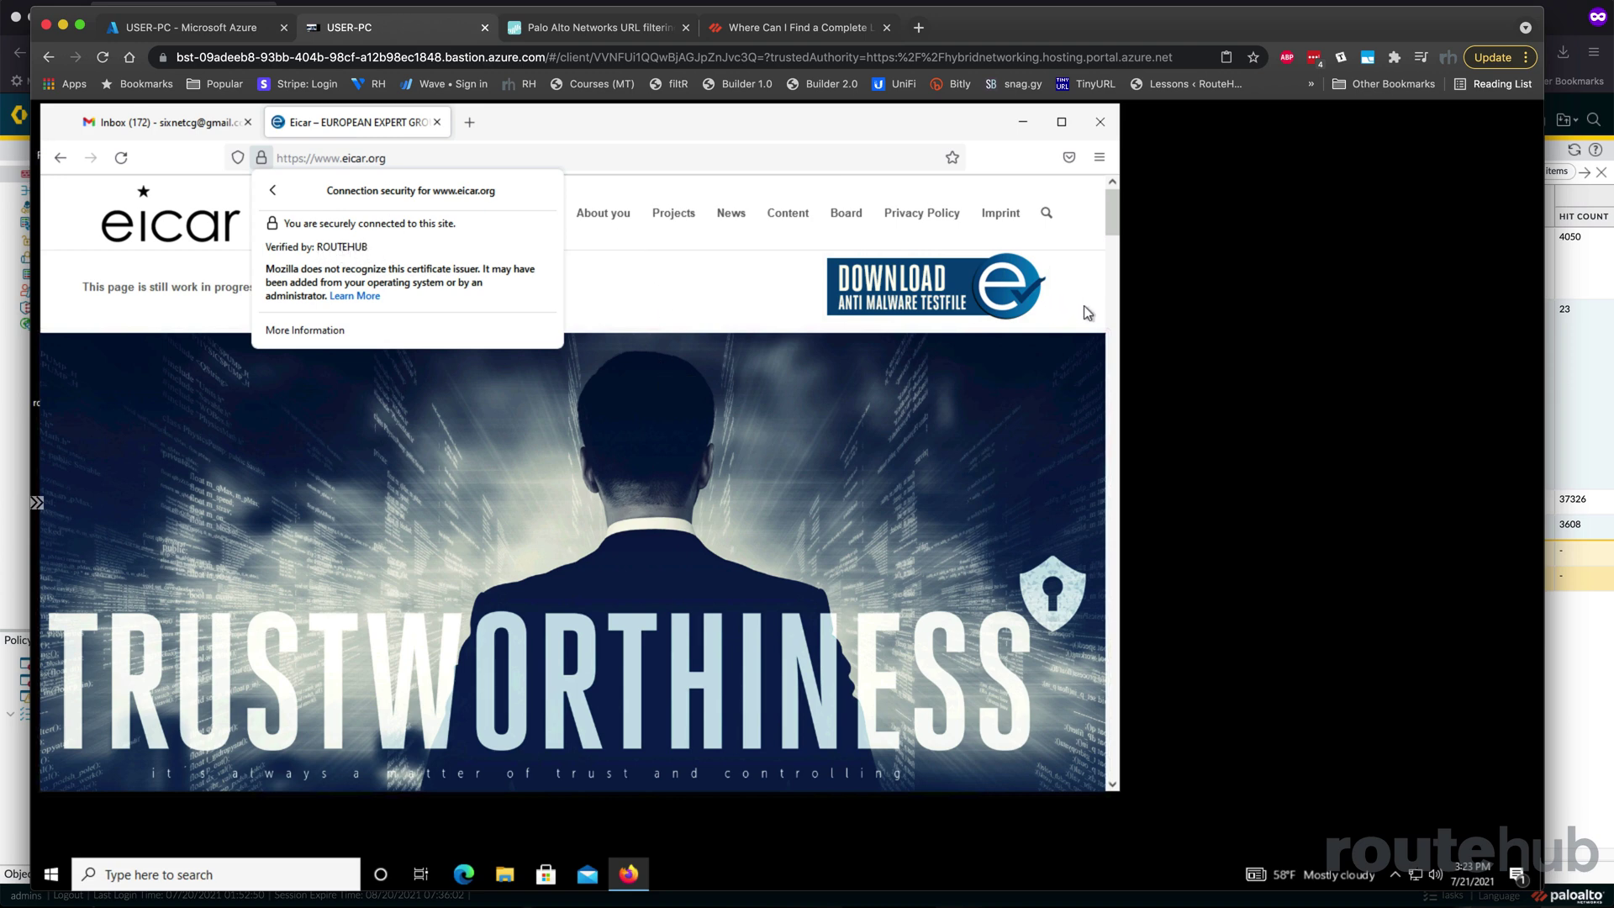
pyautogui.click(740, 319)
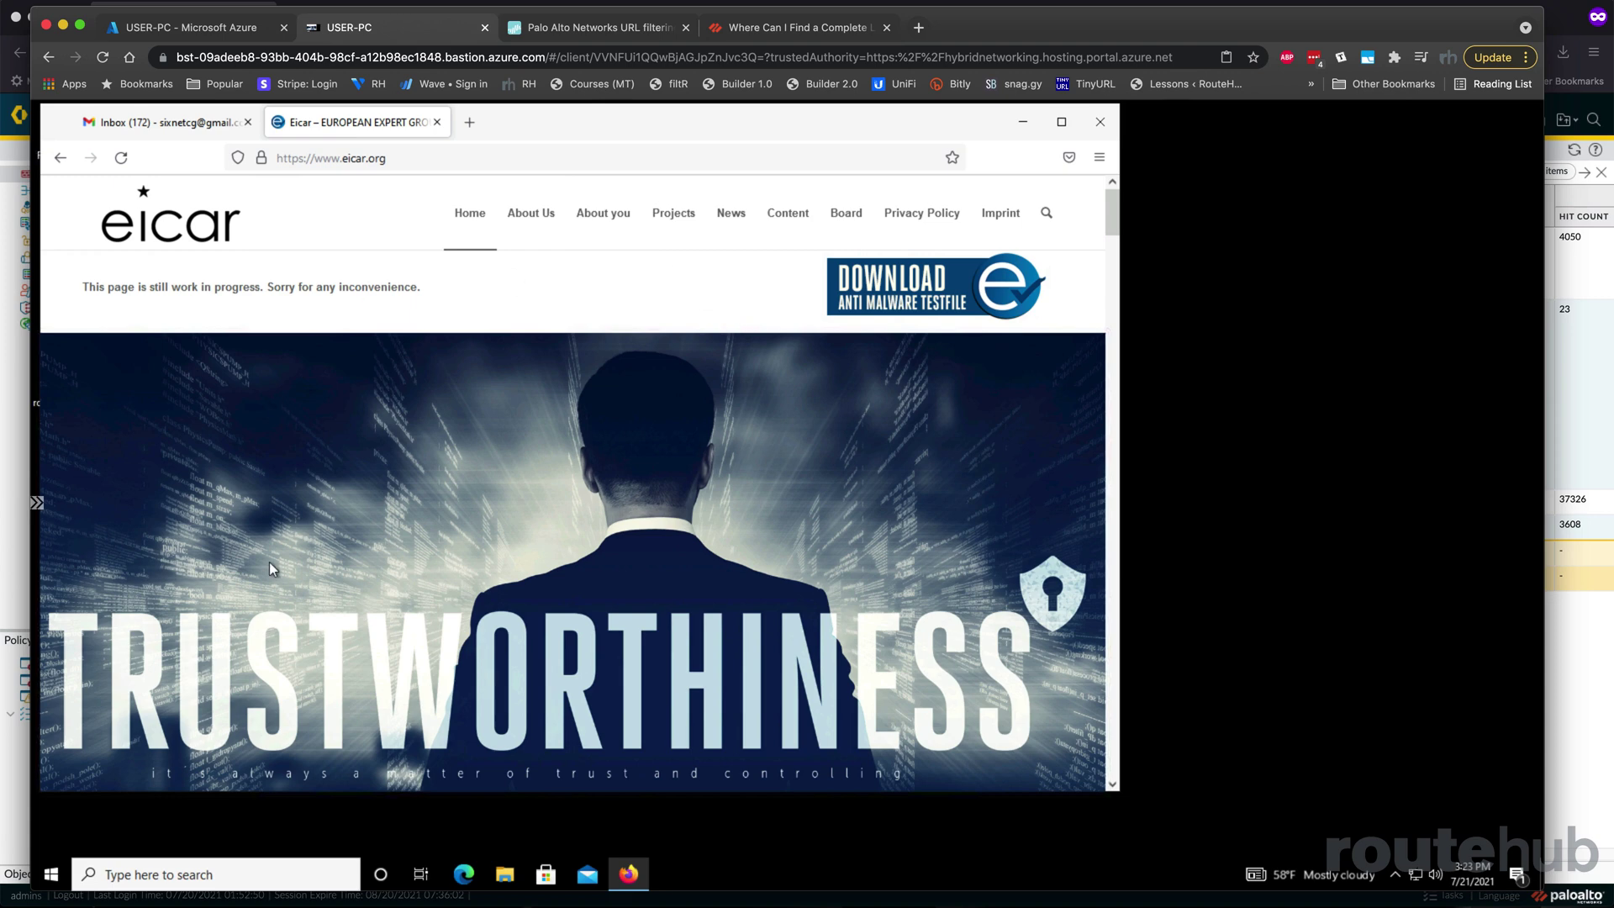
# - Attempt the eicar_com.zip HTTPS download, which ends on a File Transfer Blocked page
pyautogui.click(890, 304)
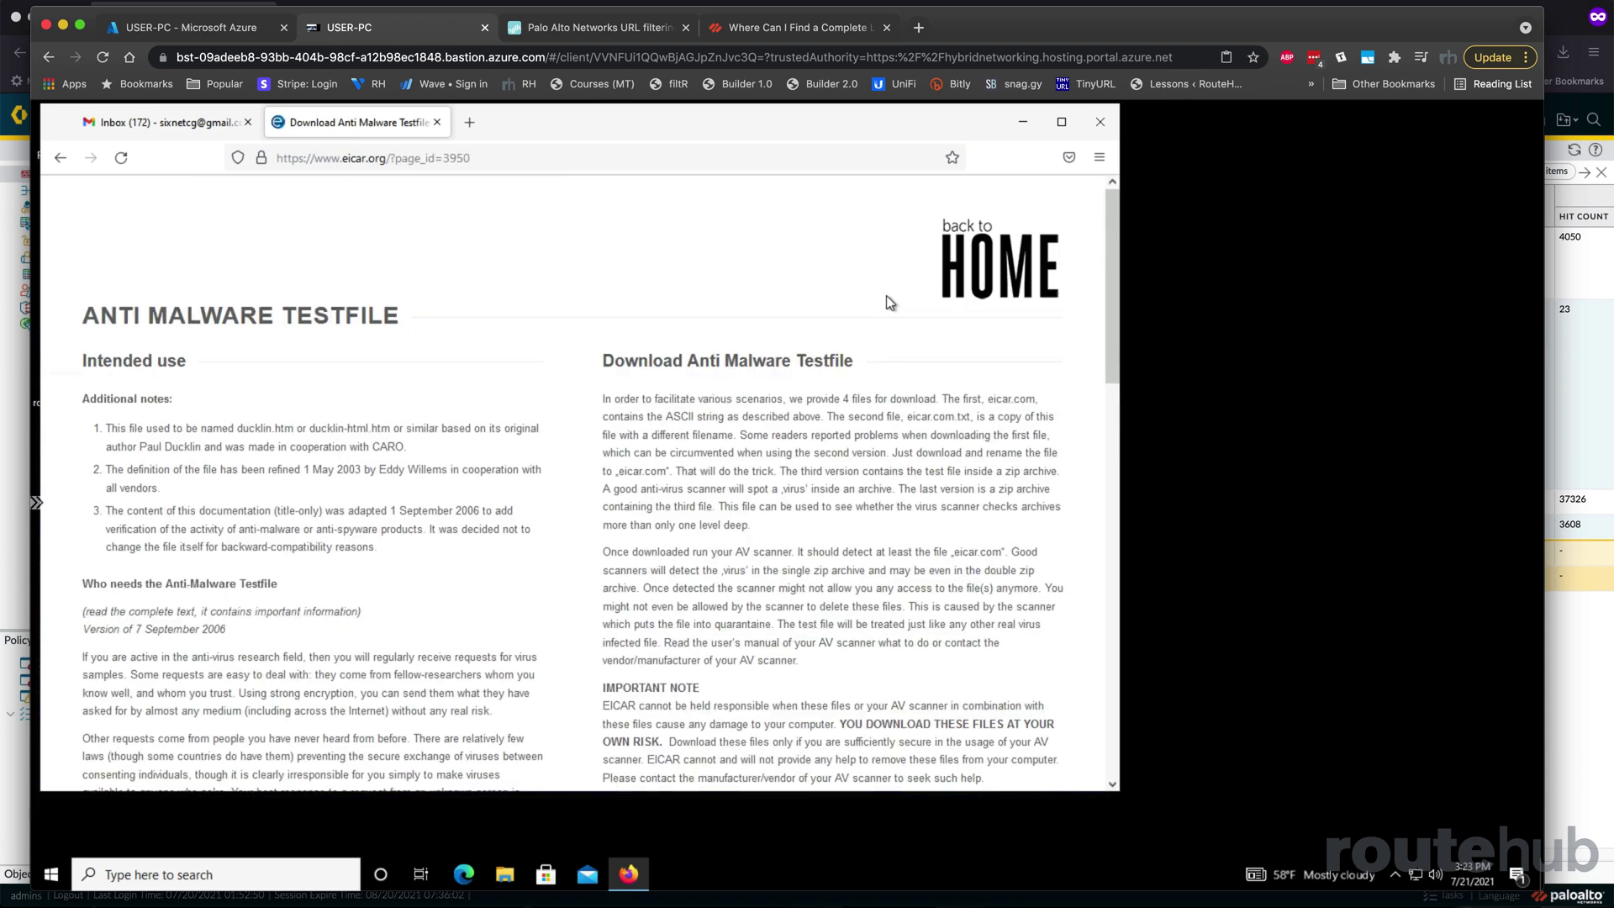
pyautogui.moveTo(1107, 325); pyautogui.dragTo(1123, 563)
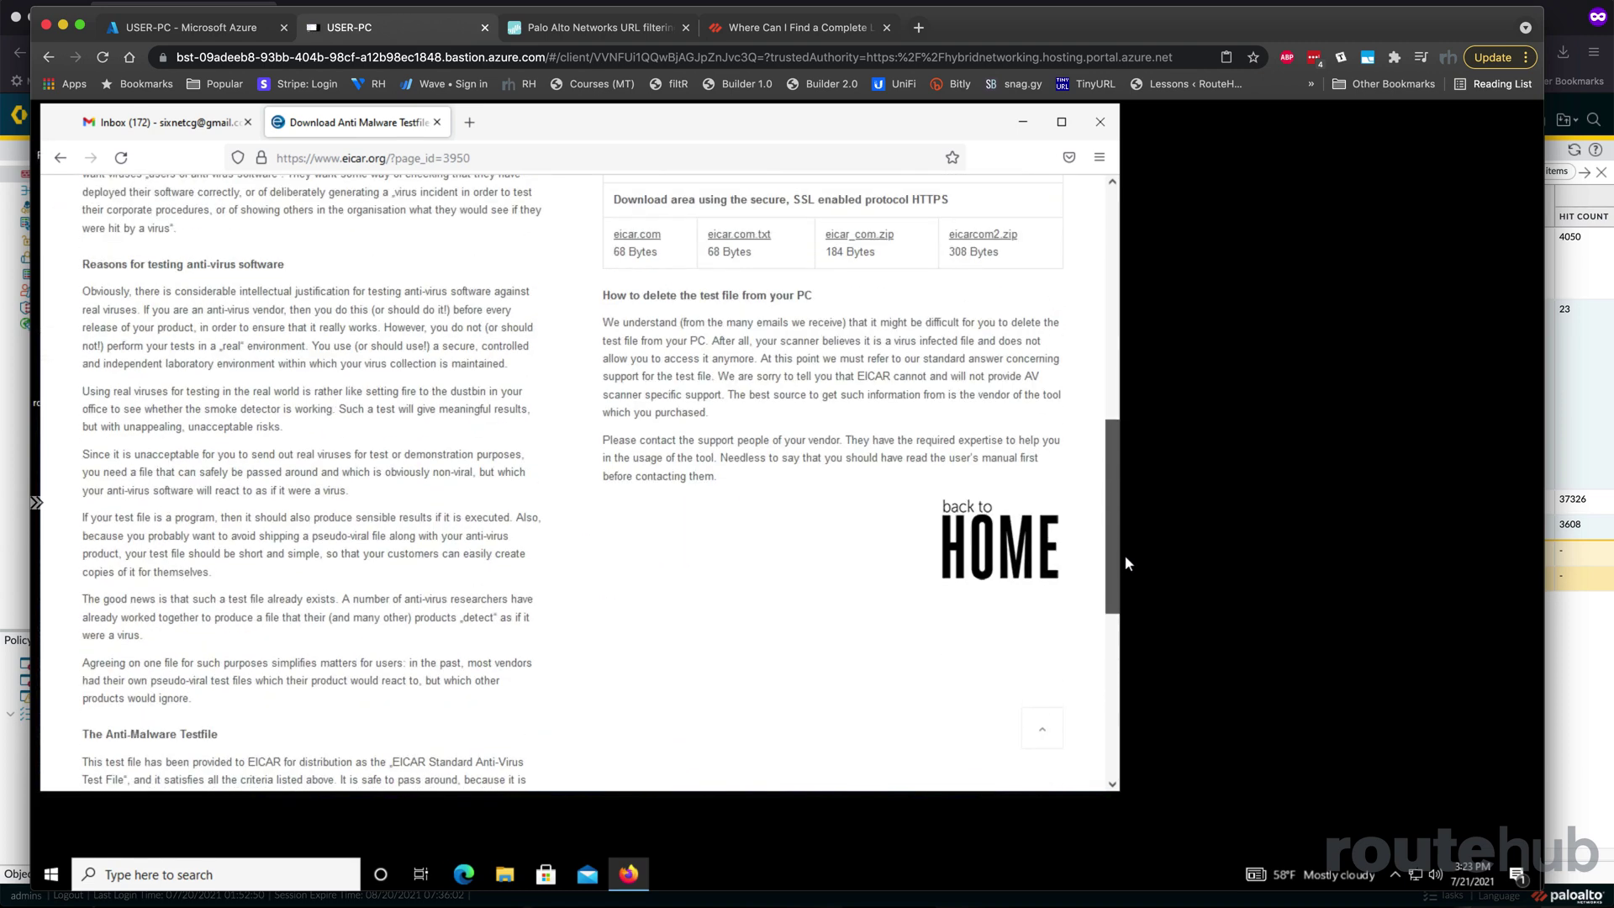
pyautogui.moveTo(1124, 564); pyautogui.dragTo(1123, 481)
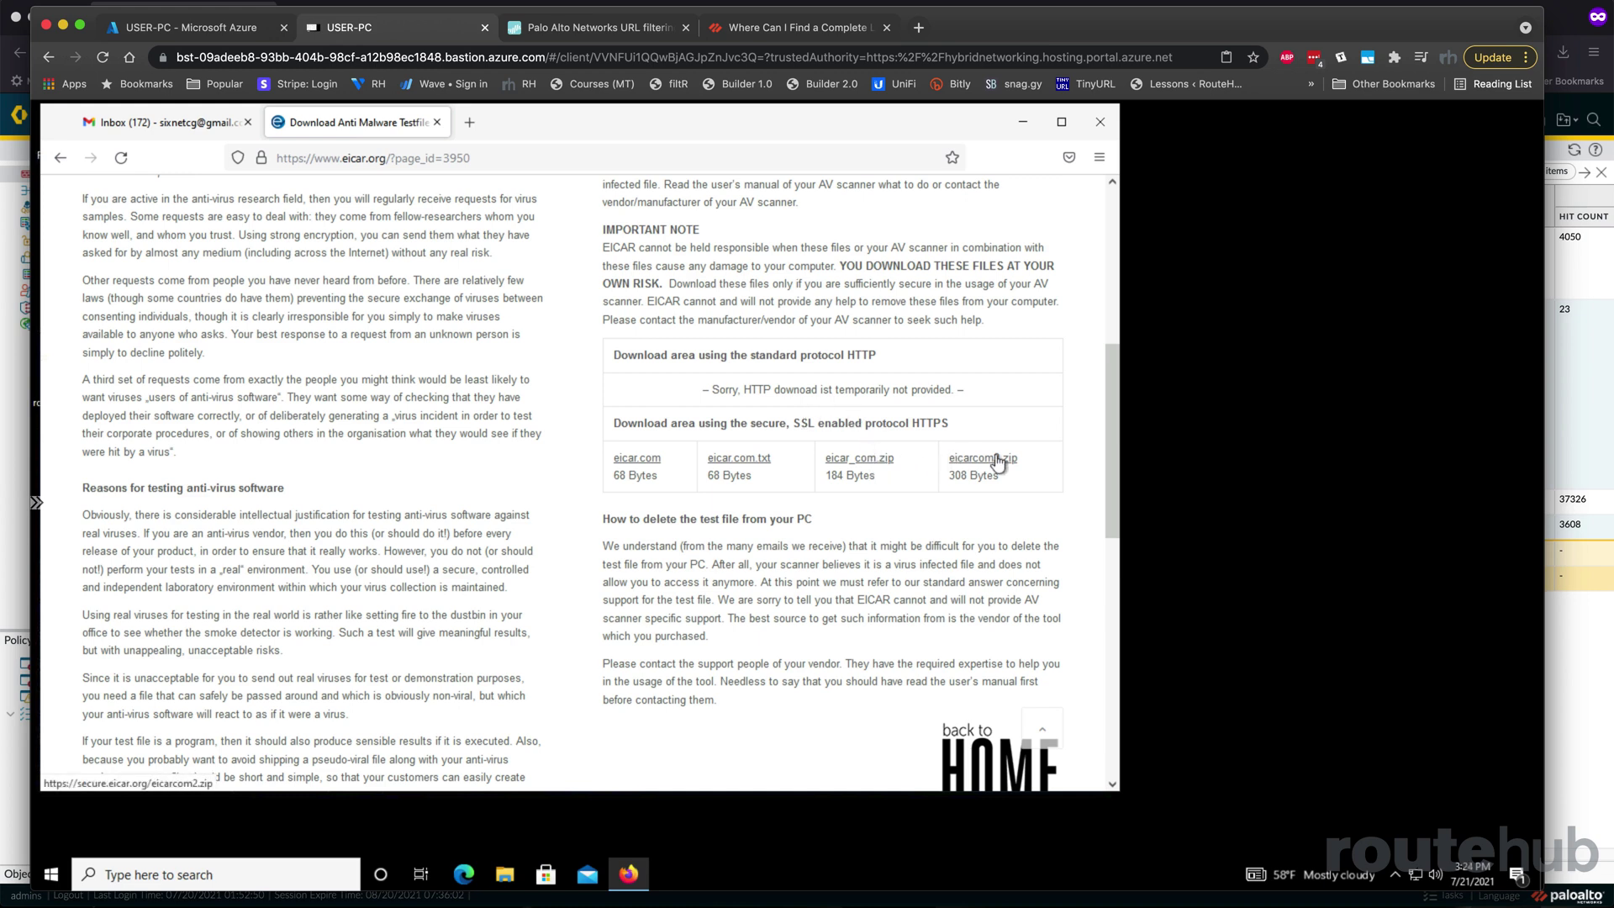
pyautogui.click(871, 467)
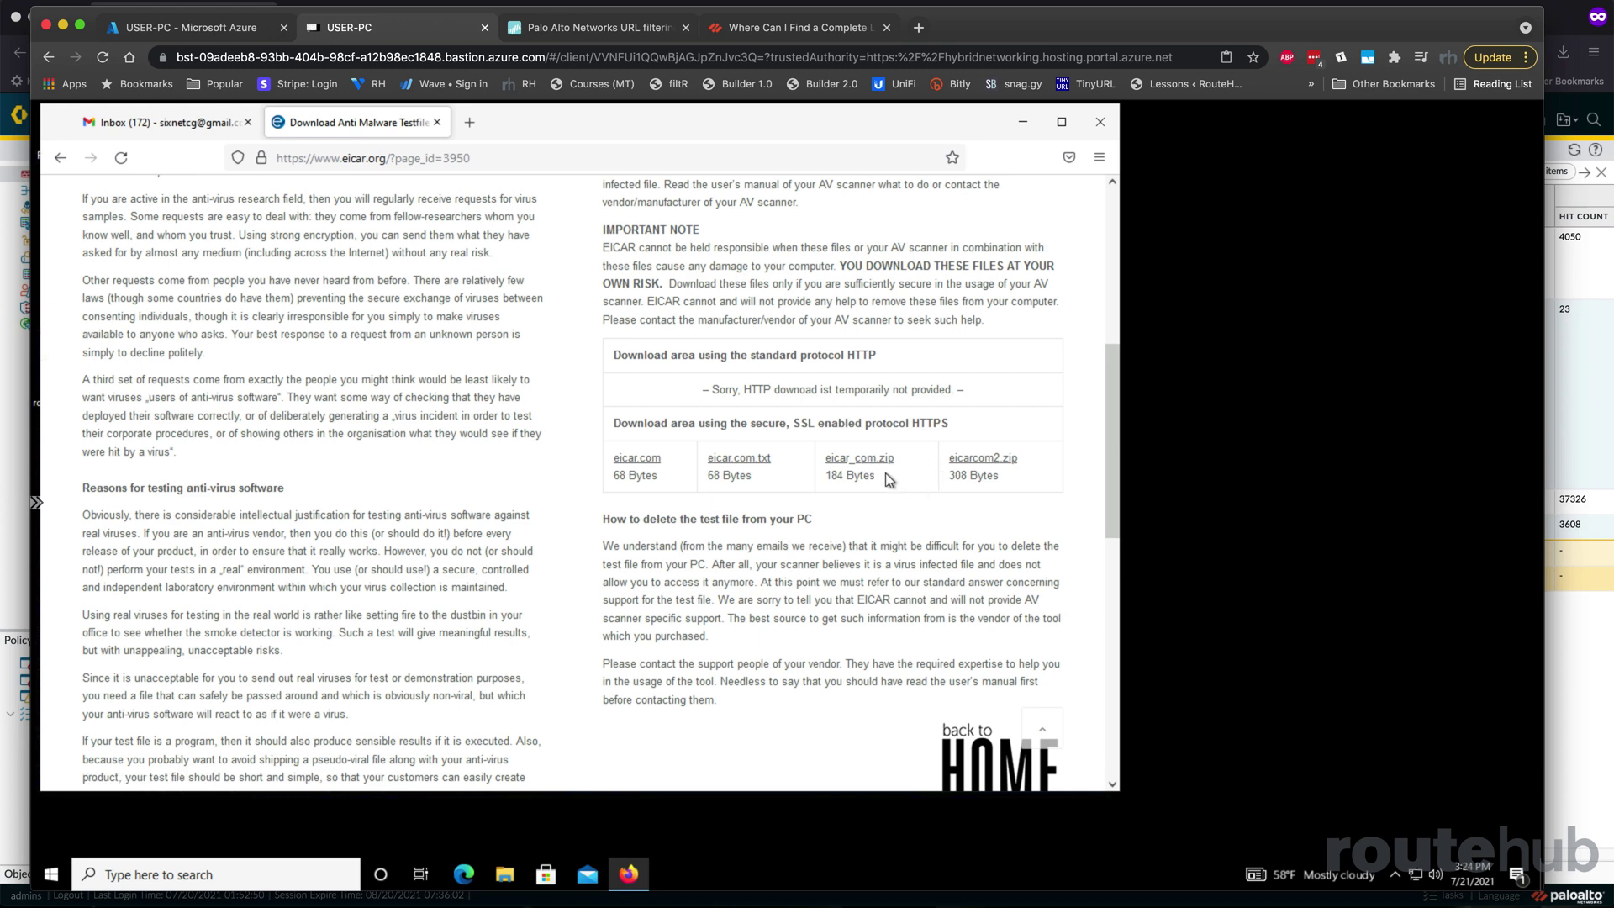
pyautogui.click(858, 460)
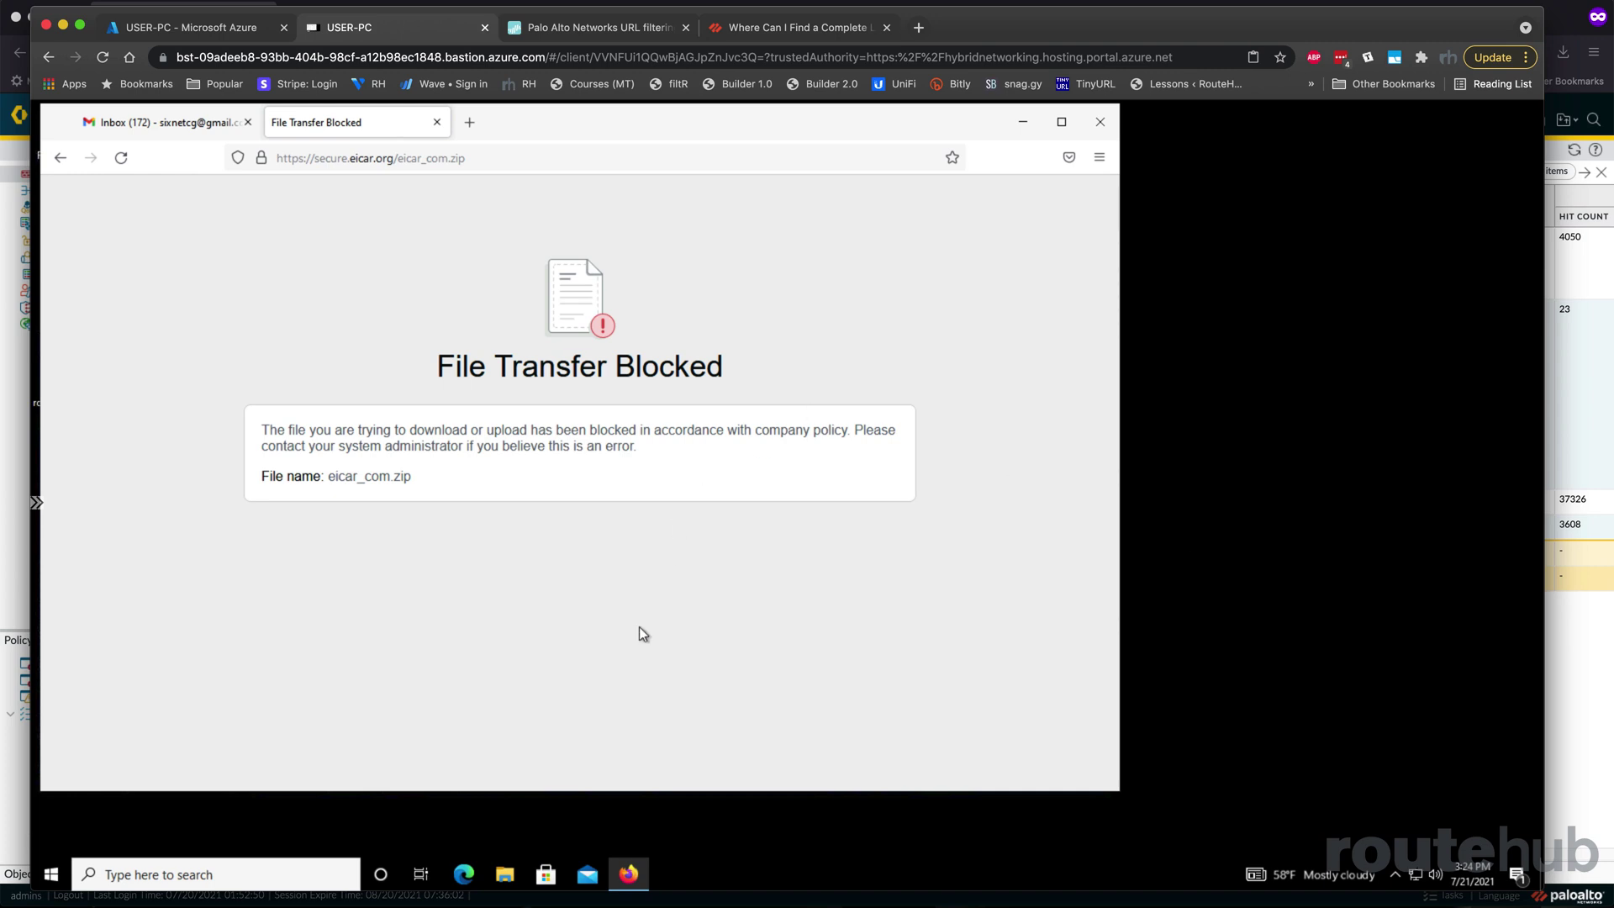
# - Go back and attempt the eicar.com.txt download, which is blocked as virus/spyware, then return again
pyautogui.click(59, 157)
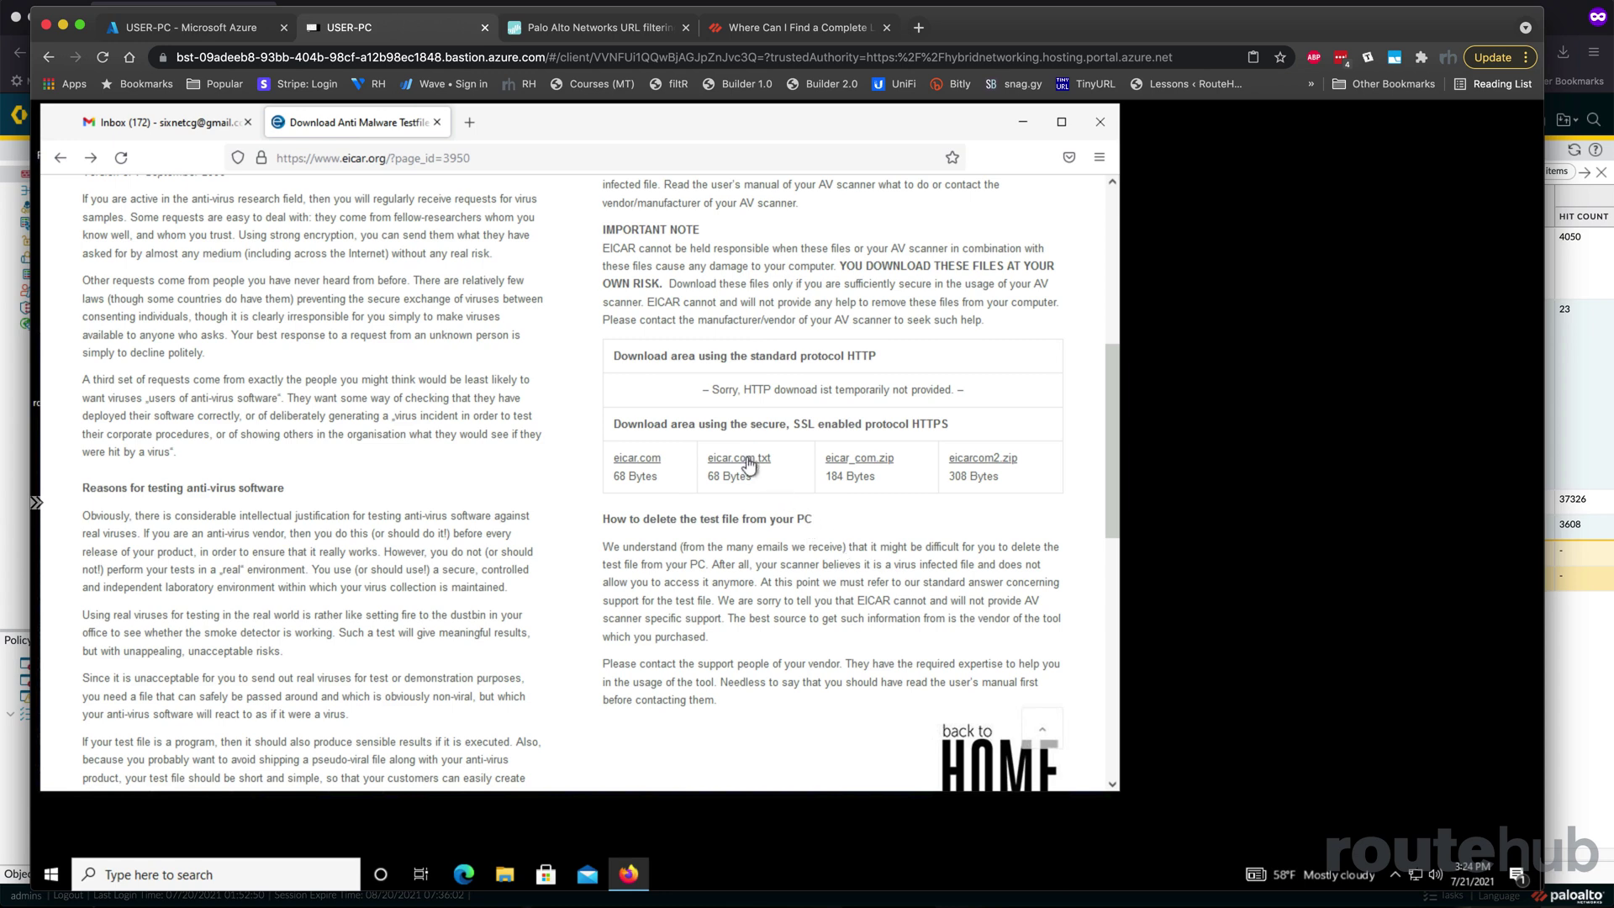
pyautogui.click(744, 459)
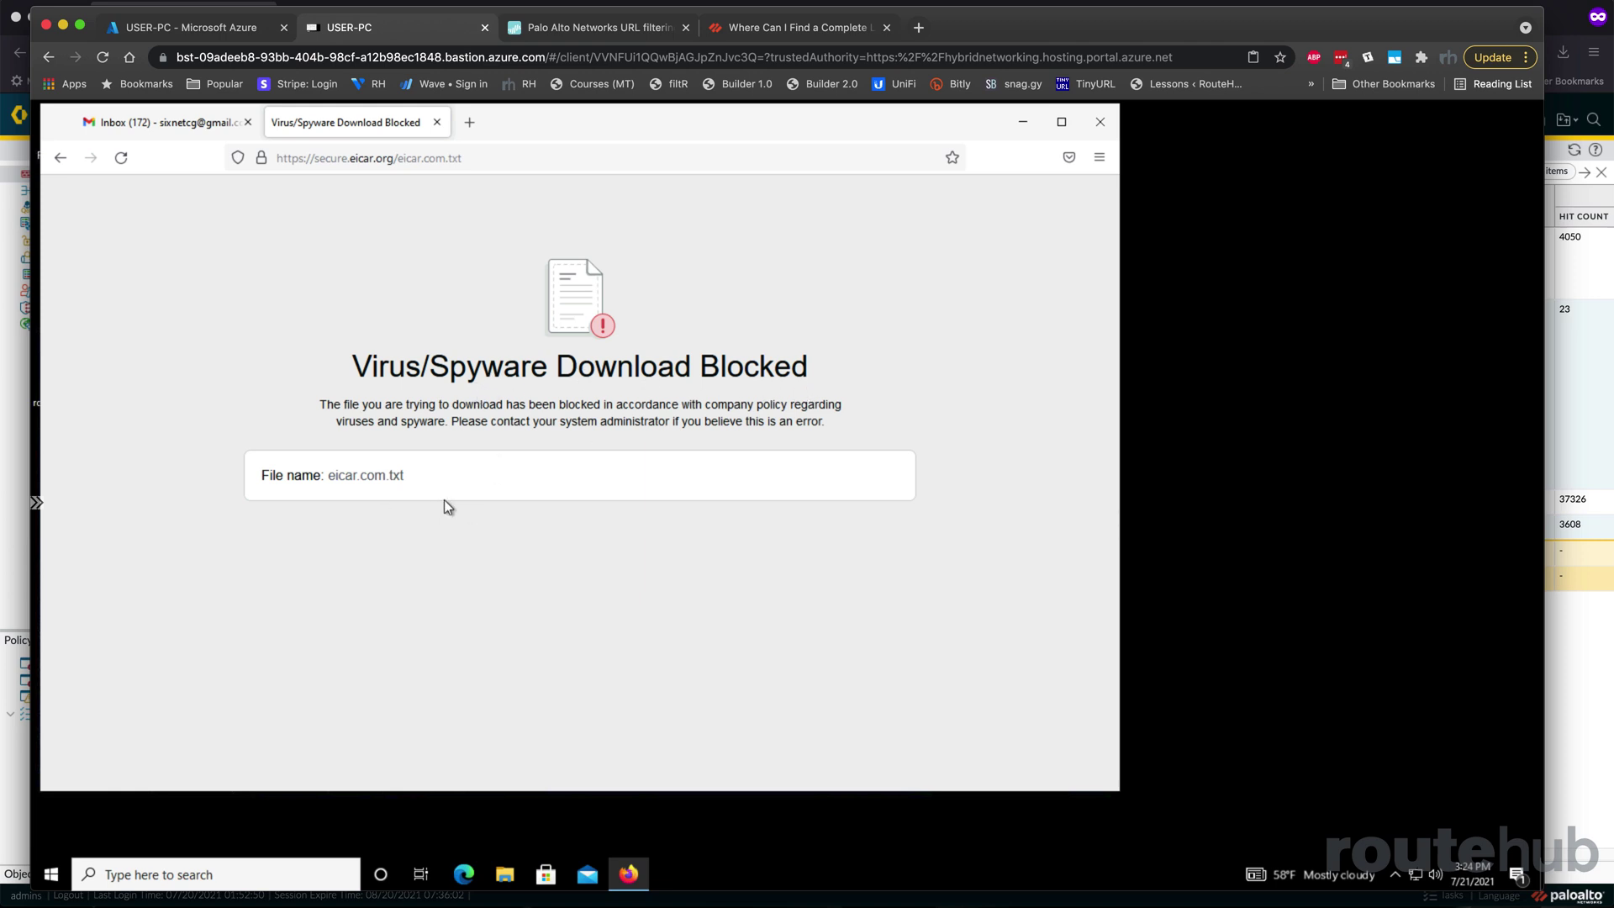
pyautogui.hotkey('alt', 'Left')
# - Bring up the PA-VM interface and show the Data Filtering log with the eicar_com.zip entry
pyautogui.click(1570, 37)
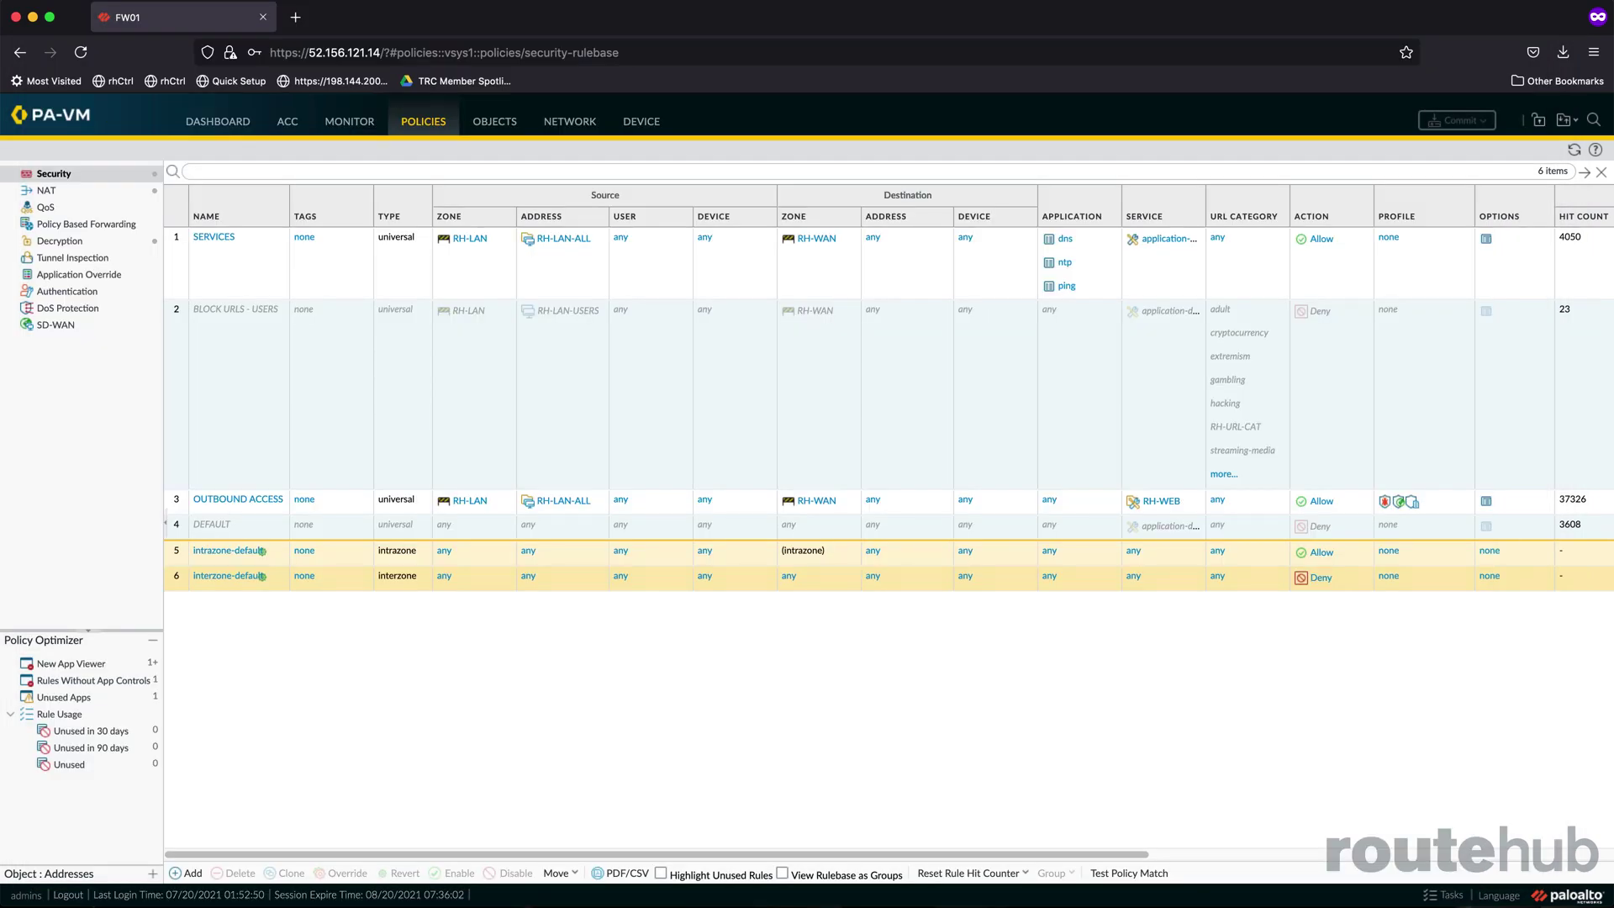
pyautogui.click(375, 131)
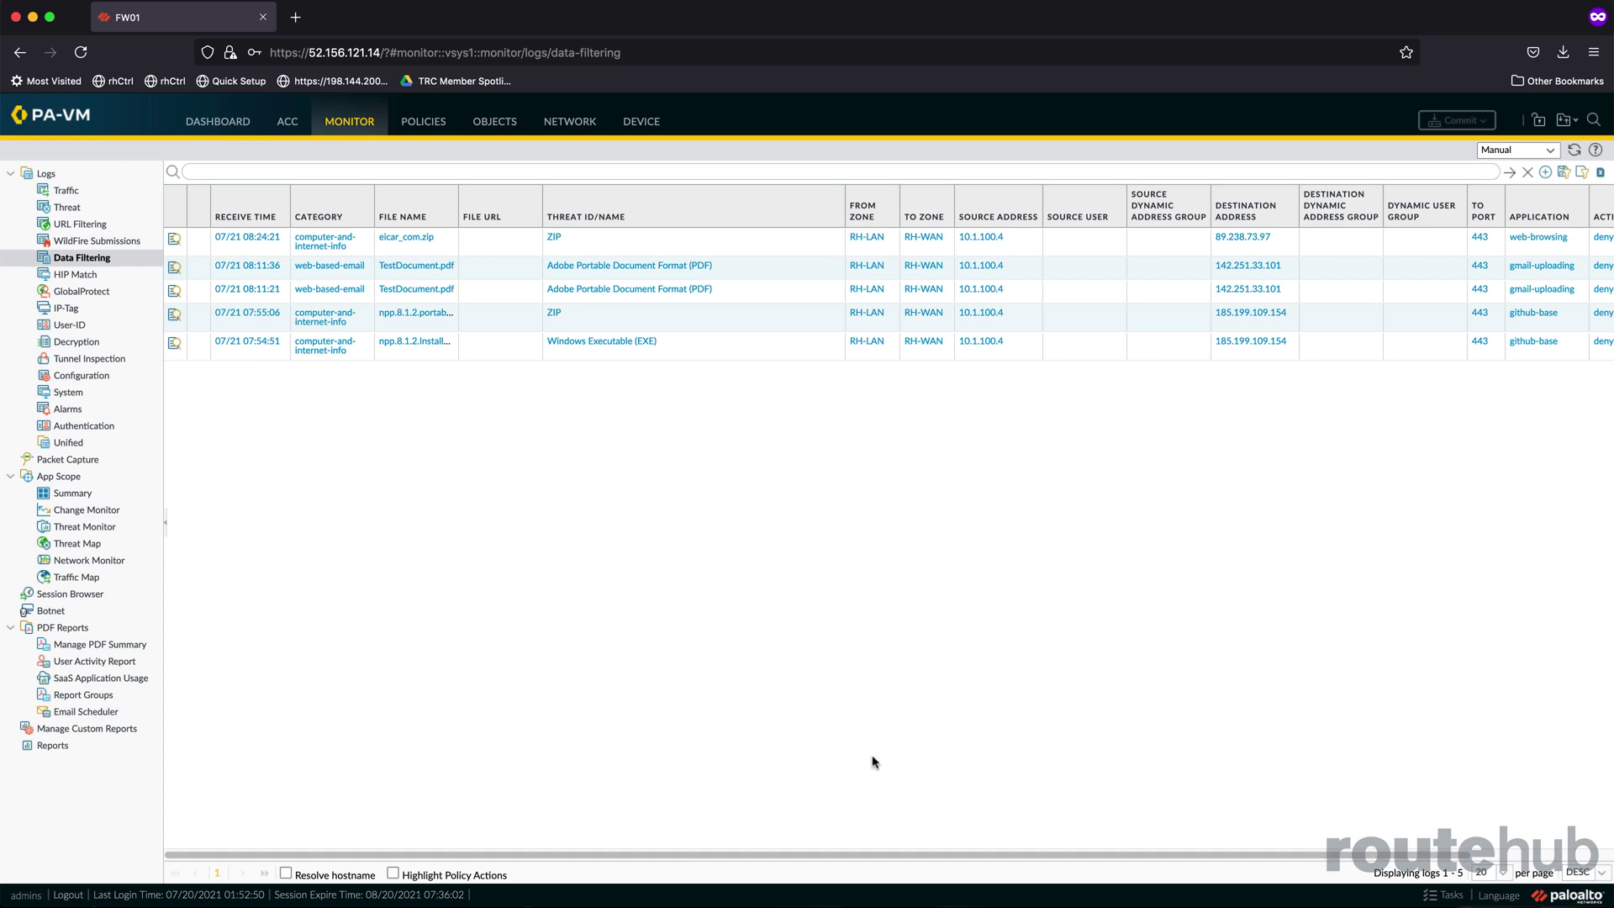
# - Show the Threat log listing the eicar.com and eicar.com.txt virus entries with reset-server action
pyautogui.click(59, 209)
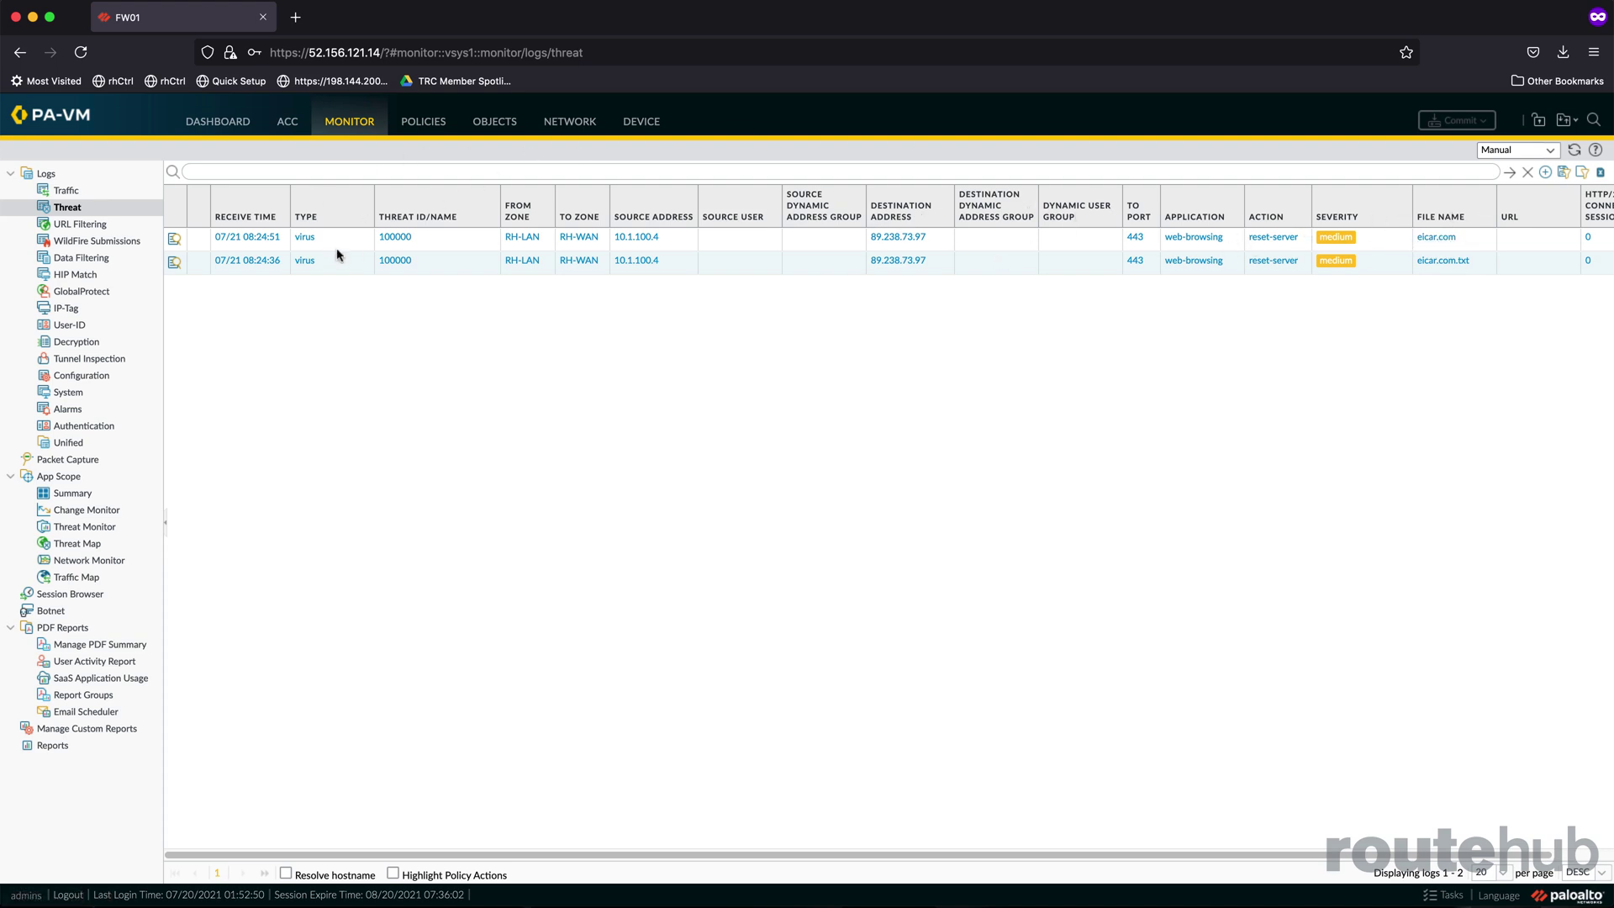
pyautogui.moveTo(397, 238)
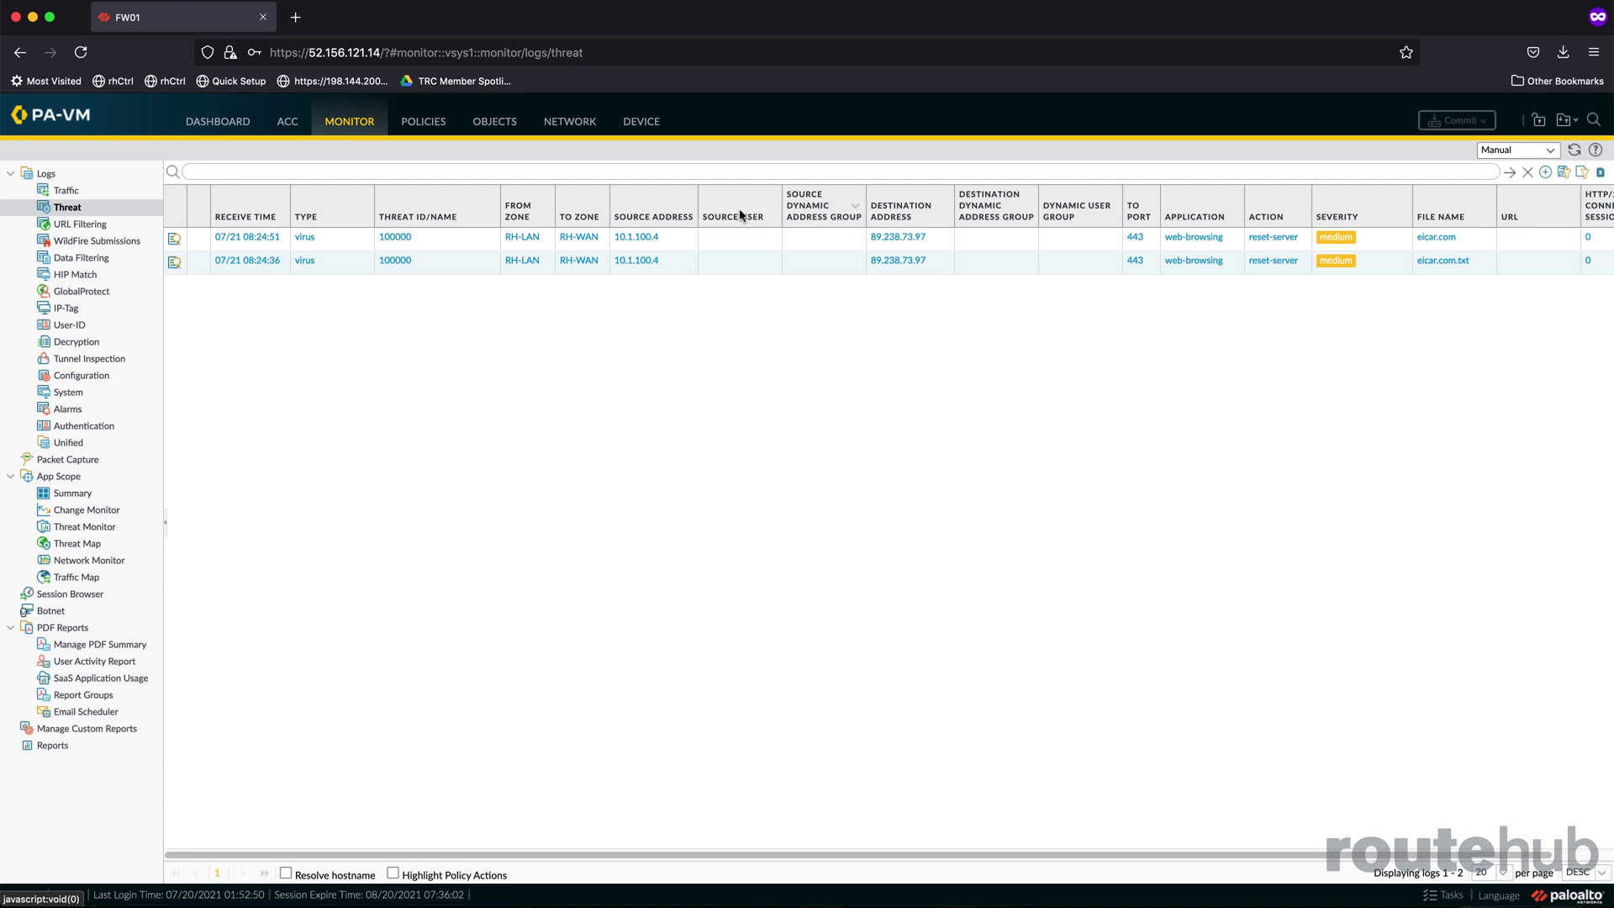
# - View the eicar.com entry's details: session 4928, OUTBOUND ACCESS rule, destination 89.238.73.97
pyautogui.click(174, 242)
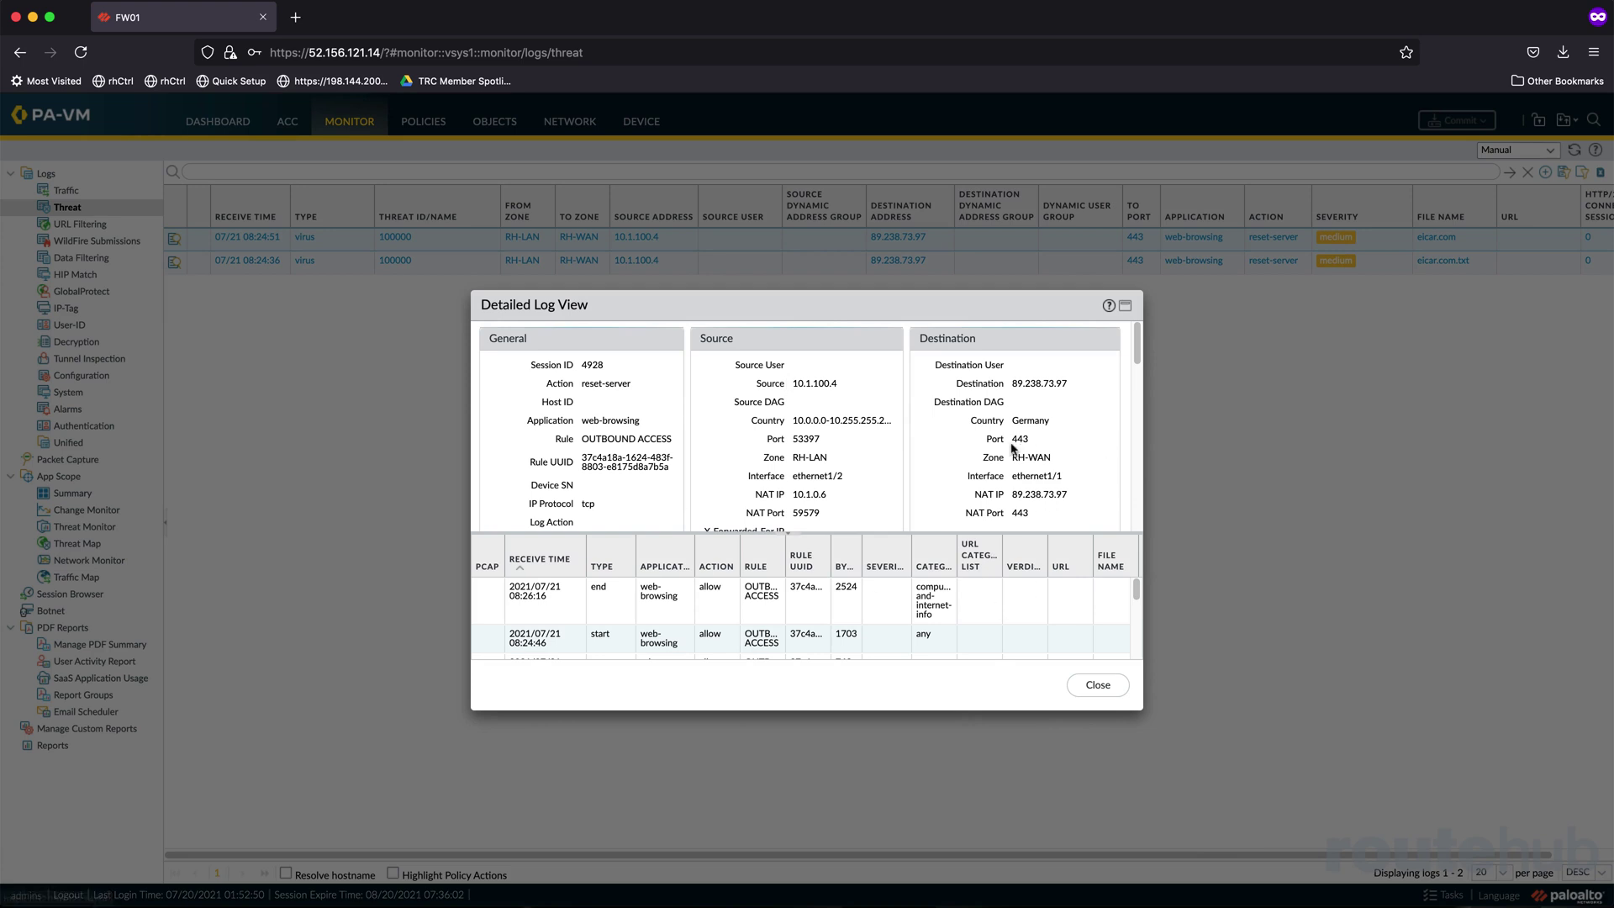
pyautogui.moveTo(1137, 359)
pyautogui.mouseDown()
pyautogui.moveTo(1137, 421)
pyautogui.moveTo(1137, 407)
pyautogui.mouseUp()
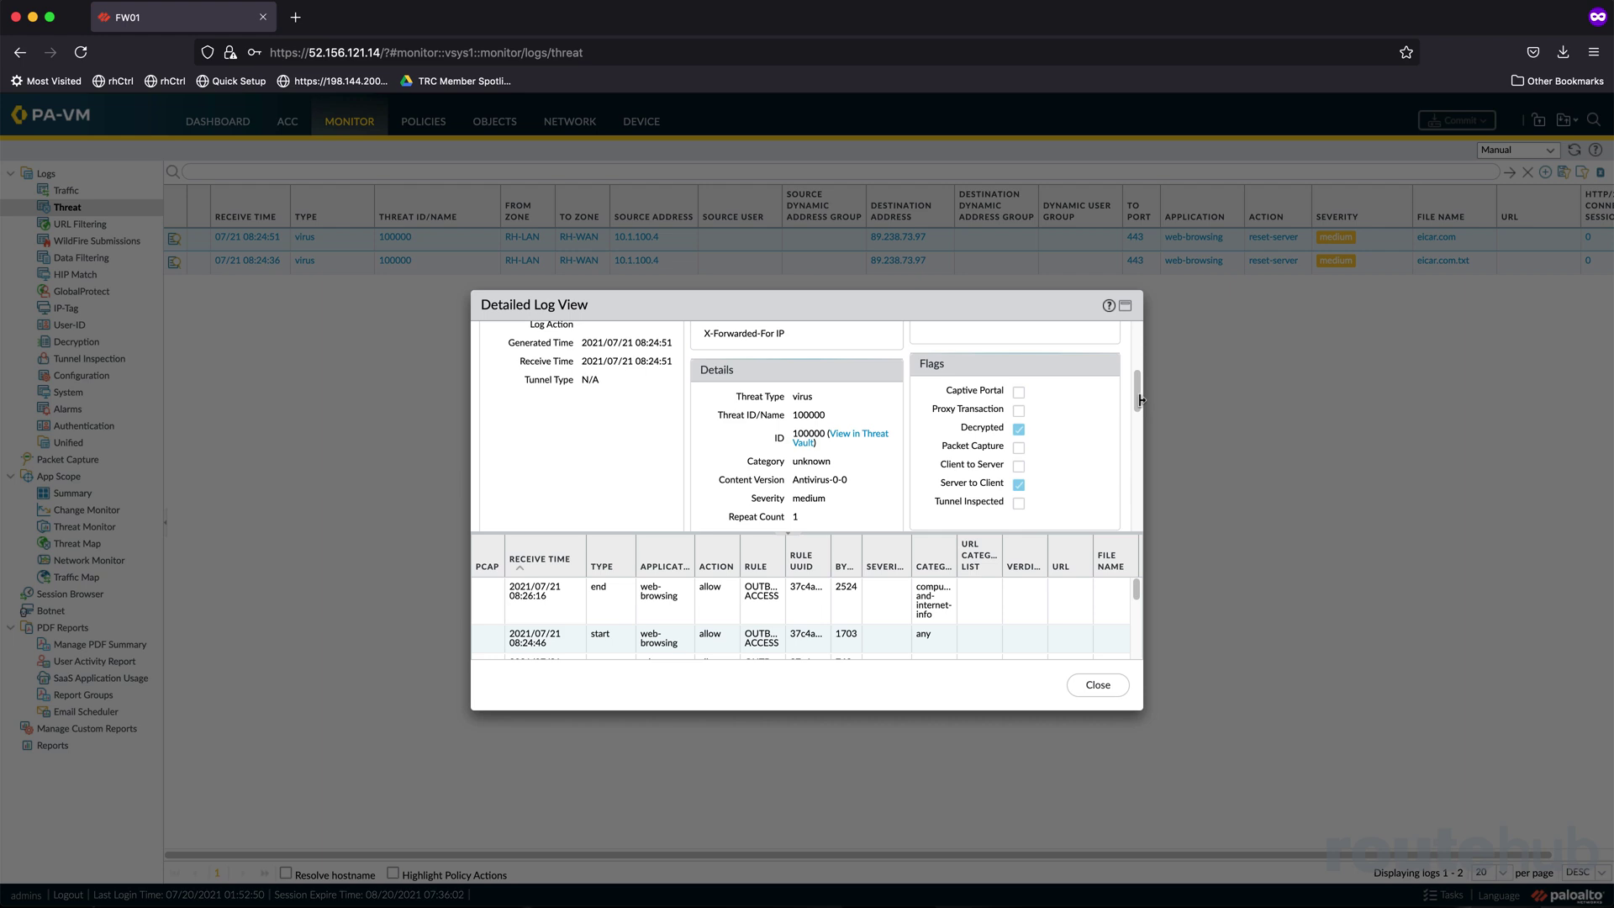
pyautogui.moveTo(1137, 401)
pyautogui.mouseDown()
pyautogui.moveTo(1127, 522)
pyautogui.moveTo(1126, 334)
pyautogui.mouseUp()
# - Close the Detailed Log View, returning to the Threat log with both EICAR entries
pyautogui.click(1099, 685)
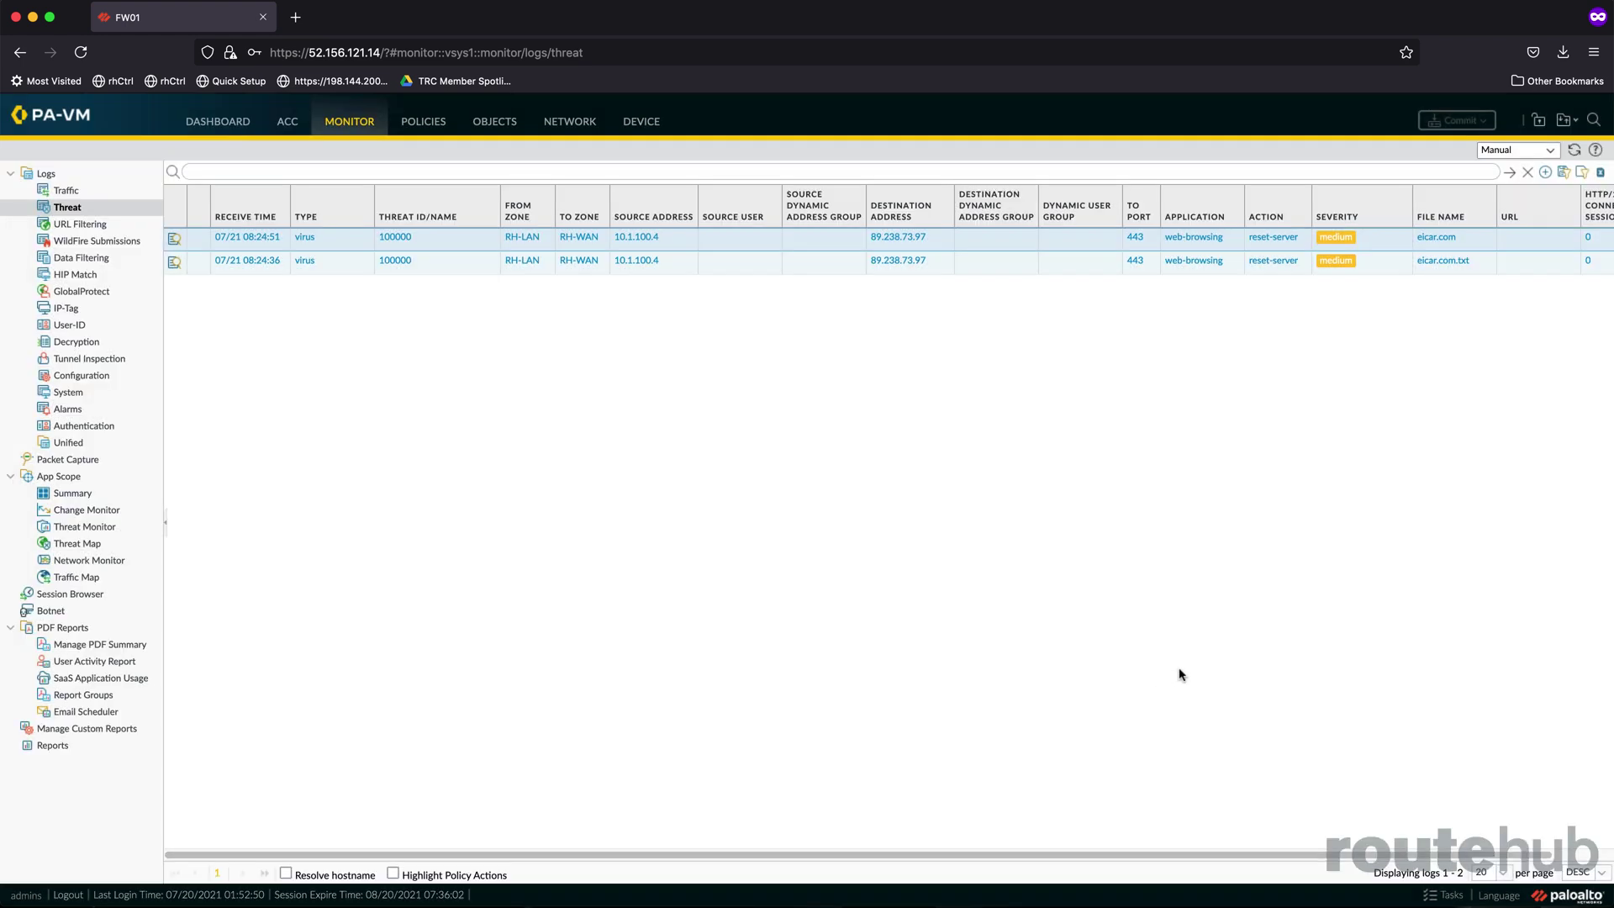